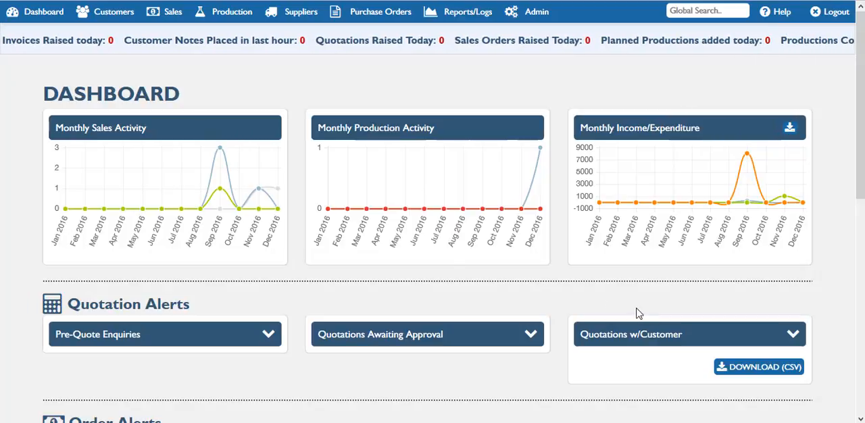
Start a new purchase order for supplier "test Business Suppliers Ltd" and add Demo Ingredient 1 to it
{"action": "left_click", "coordinate": [365, 15]}
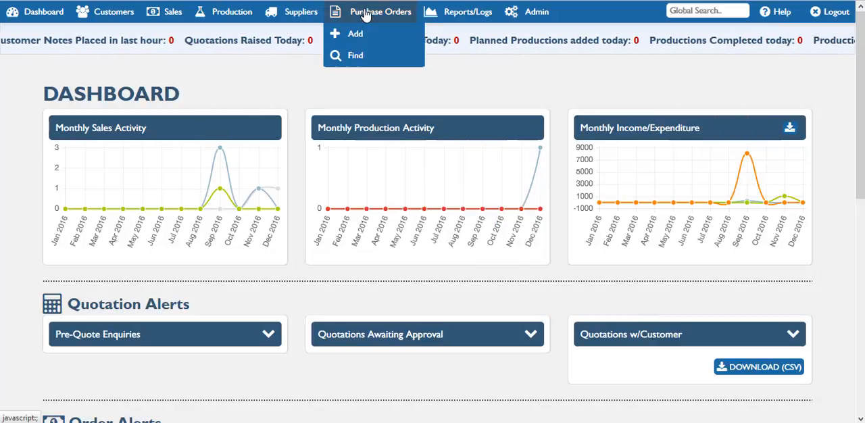
{"action": "left_click", "coordinate": [356, 33]}
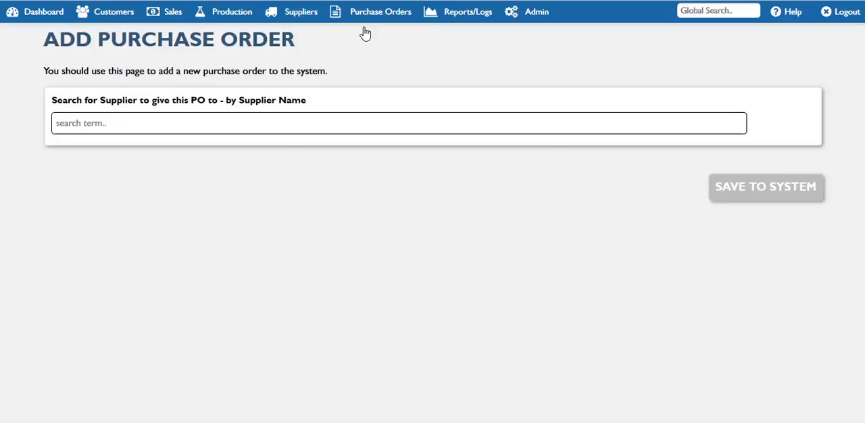
{"action": "left_click", "coordinate": [288, 124]}
{"action": "type", "text": "test Business Suppliers Ltd"}
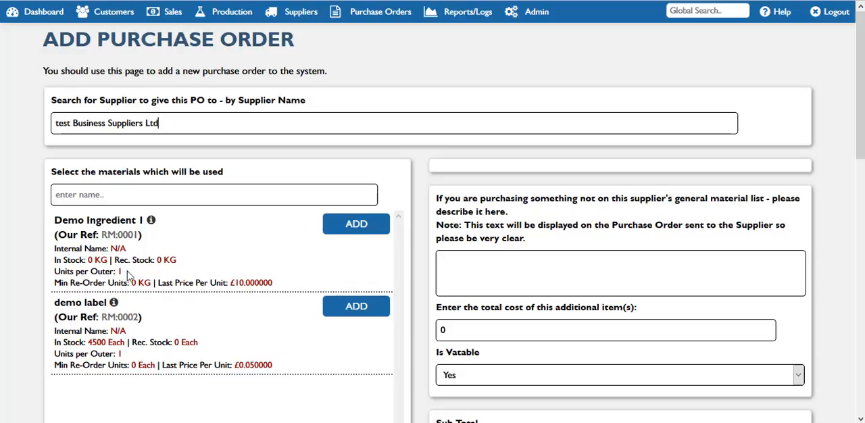
{"action": "left_click", "coordinate": [368, 225]}
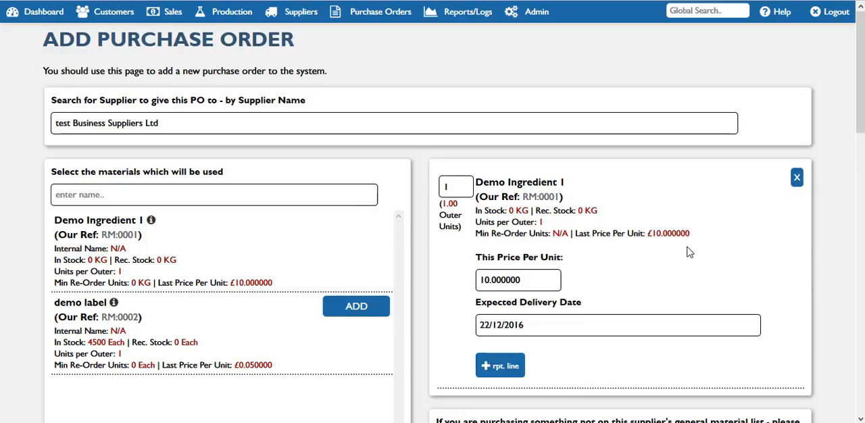
Set this order's price per unit for Demo Ingredient 1 to 9.97
{"action": "scroll", "coordinate": [850, 153], "scroll_direction": "down", "scroll_amount": 2}
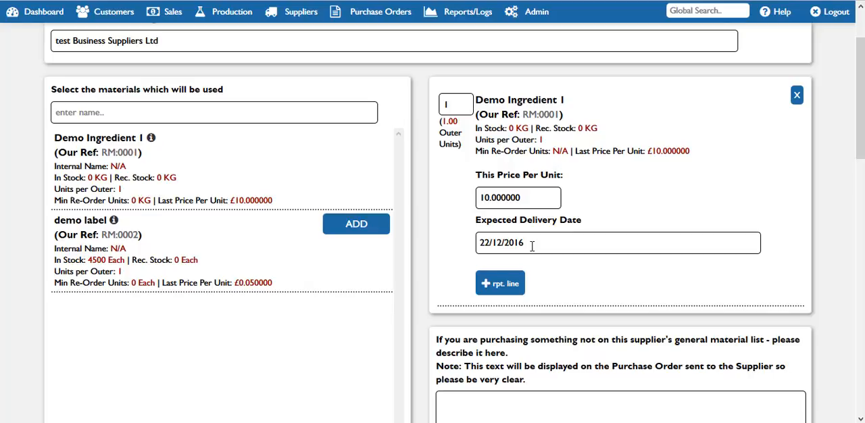
{"action": "left_click_drag", "start_coordinate": [535, 201], "coordinate": [477, 200]}
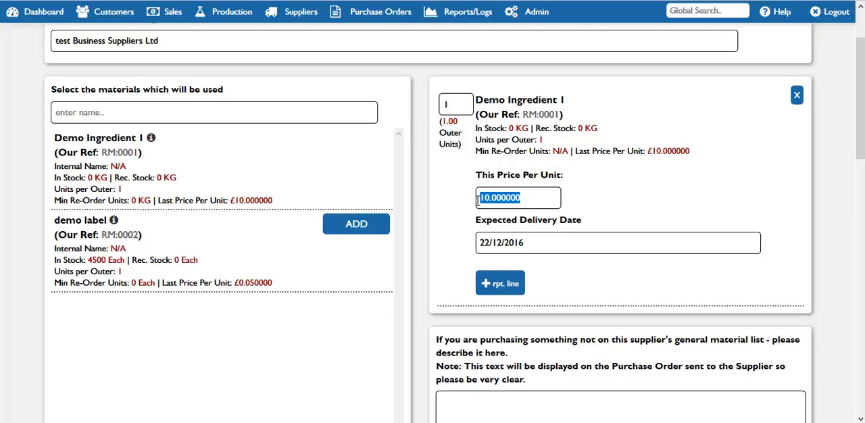
{"action": "type", "text": "9.97"}
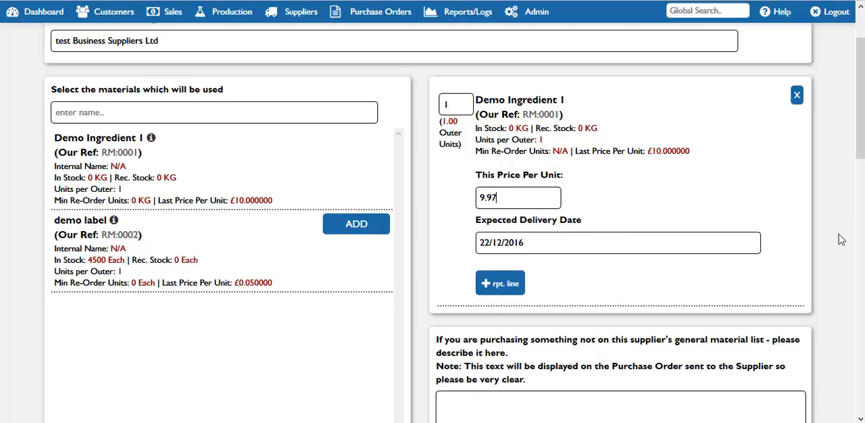
Review the purchase order's additional-item, shipping charge, VAT, grand total and pricing-update fields
{"action": "left_click_drag", "start_coordinate": [861, 161], "coordinate": [862, 230]}
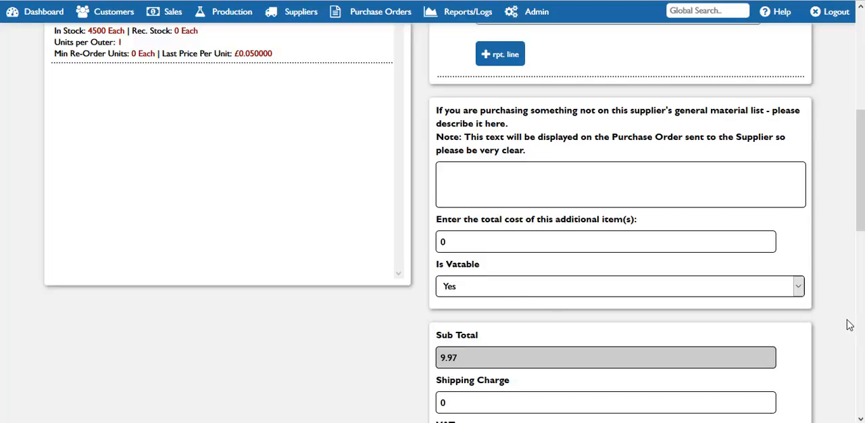
{"action": "left_click_drag", "start_coordinate": [861, 213], "coordinate": [859, 292]}
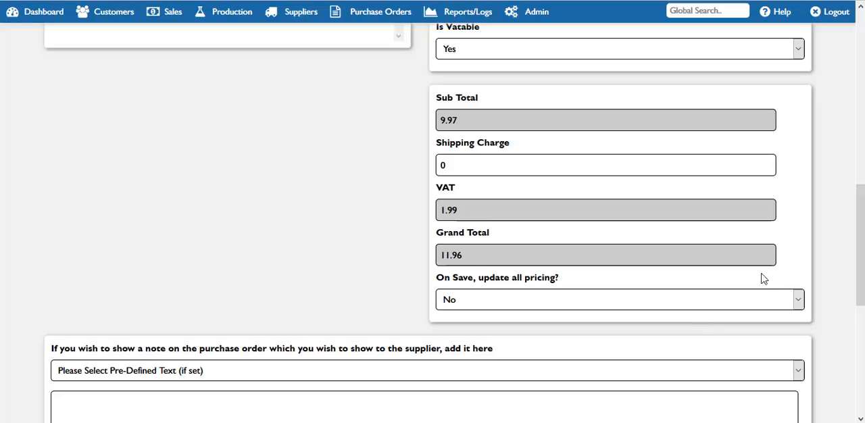
{"action": "left_click_drag", "start_coordinate": [861, 278], "coordinate": [861, 134]}
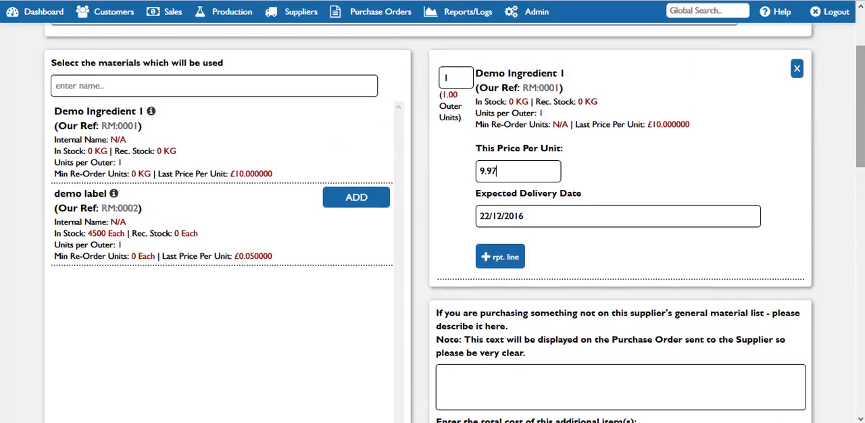
{"action": "scroll", "coordinate": [433, 223], "scroll_direction": "down", "scroll_amount": 8}
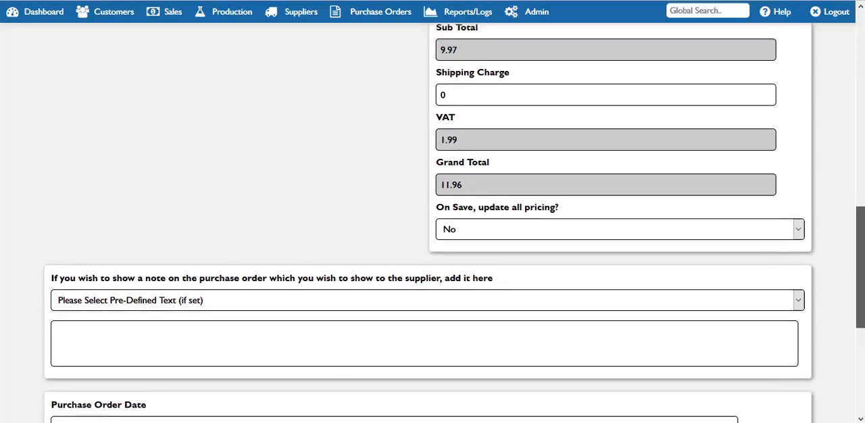
{"action": "left_click_drag", "start_coordinate": [860, 267], "coordinate": [860, 265]}
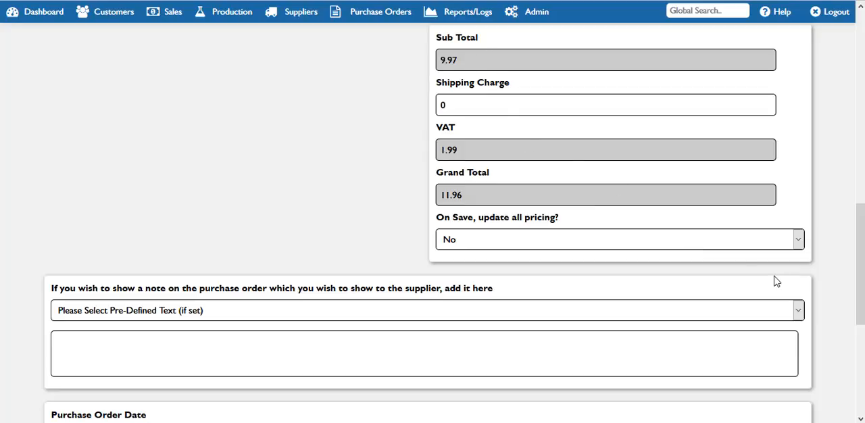
{"action": "scroll", "coordinate": [775, 280], "scroll_direction": "down", "scroll_amount": 2}
{"action": "left_click_drag", "start_coordinate": [859, 318], "coordinate": [860, 325]}
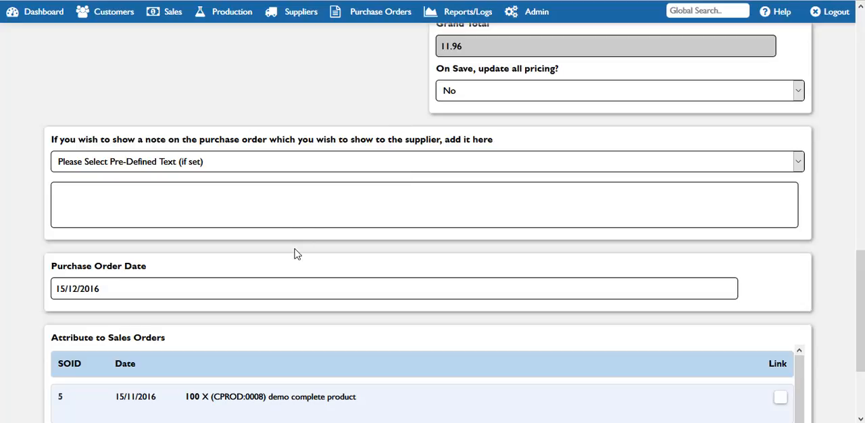
Try the predefined supplier note "The directions to our premises are......" and clear the inserted note text
{"action": "left_click", "coordinate": [304, 165]}
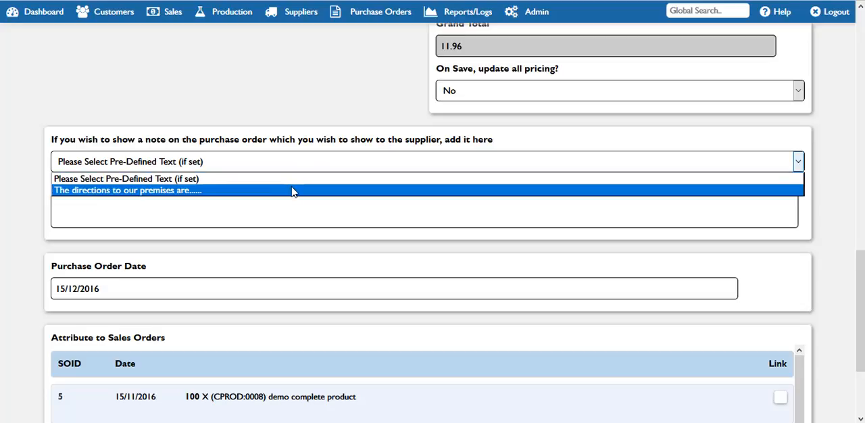
{"action": "left_click", "coordinate": [292, 191]}
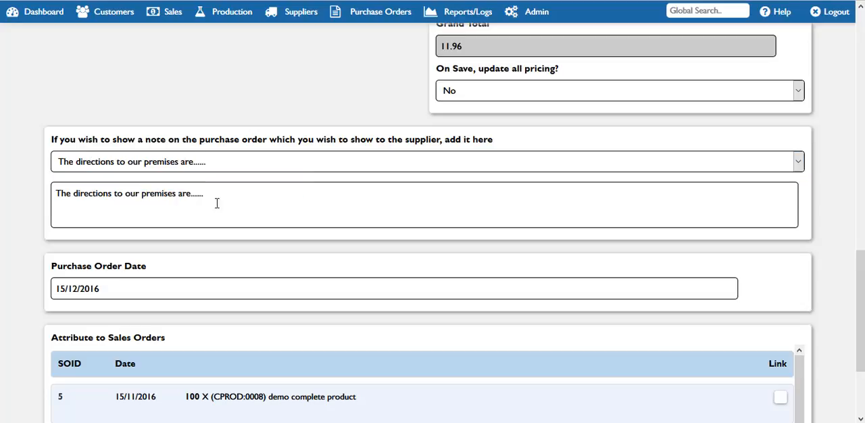
{"action": "left_click_drag", "start_coordinate": [214, 196], "coordinate": [51, 207]}
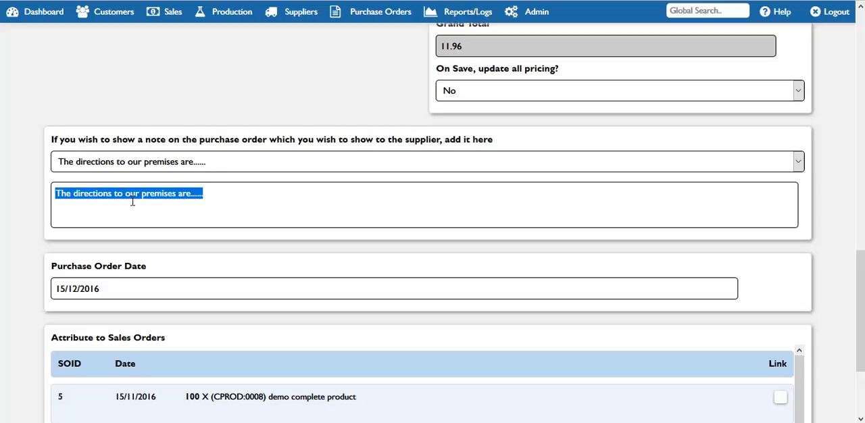
{"action": "left_click_drag", "start_coordinate": [224, 188], "coordinate": [29, 200]}
{"action": "key", "text": "BackSpace"}
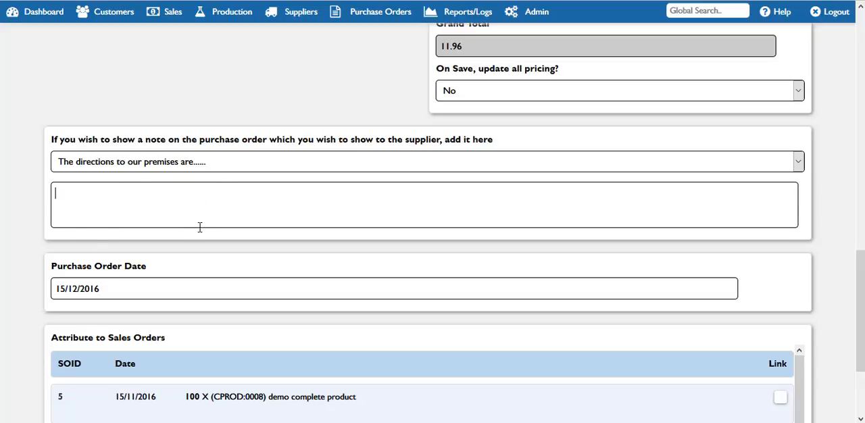
Link the purchase order to the 15/11/2016 sales order for 100 units of demo complete product
{"action": "scroll", "coordinate": [863, 316], "scroll_direction": "down", "scroll_amount": 2}
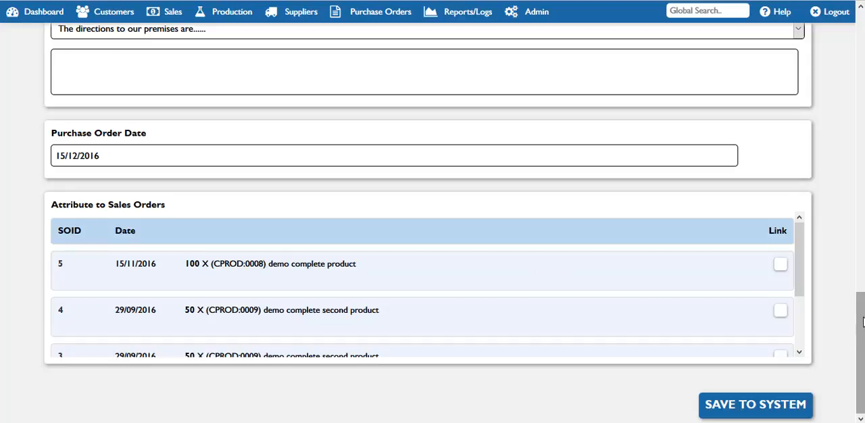
{"action": "left_click_drag", "start_coordinate": [802, 271], "coordinate": [782, 271]}
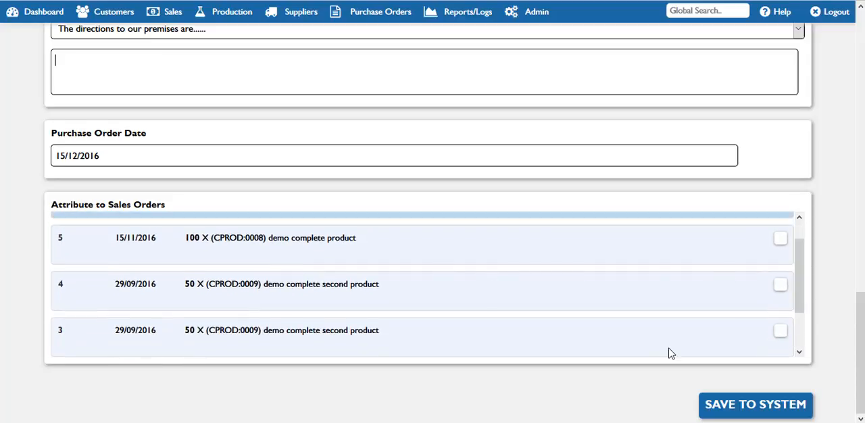
{"action": "mouse_move", "coordinate": [861, 354]}
{"action": "left_mouse_down"}
{"action": "mouse_move", "coordinate": [860, 127]}
{"action": "mouse_move", "coordinate": [860, 355]}
{"action": "left_mouse_up"}
{"action": "left_click_drag", "start_coordinate": [797, 297], "coordinate": [802, 269]}
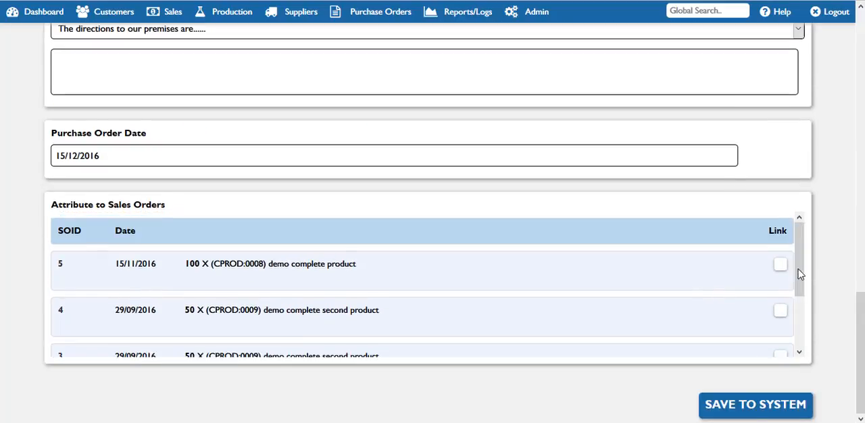
{"action": "left_click_drag", "start_coordinate": [860, 342], "coordinate": [860, 370]}
{"action": "left_click", "coordinate": [783, 267]}
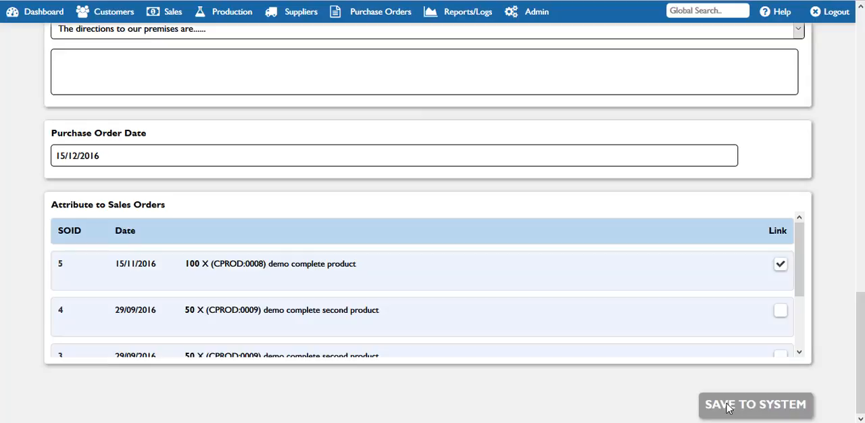
Find the existing purchase orders and view the details of the first one listed
{"action": "left_click", "coordinate": [371, 15]}
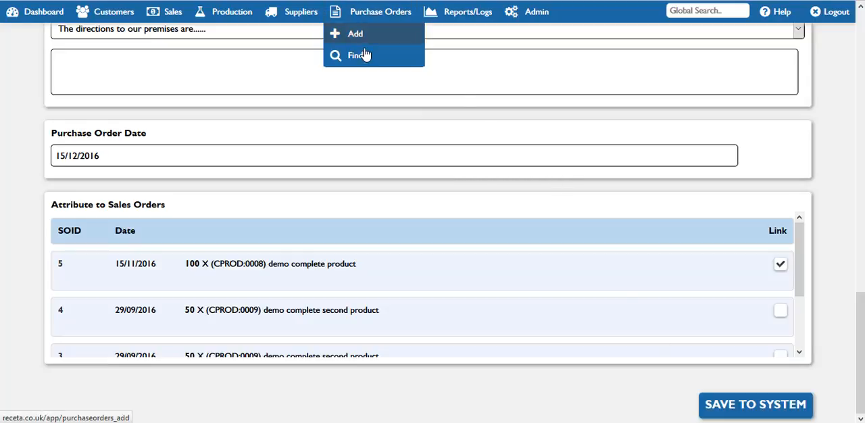
{"action": "left_click", "coordinate": [358, 57]}
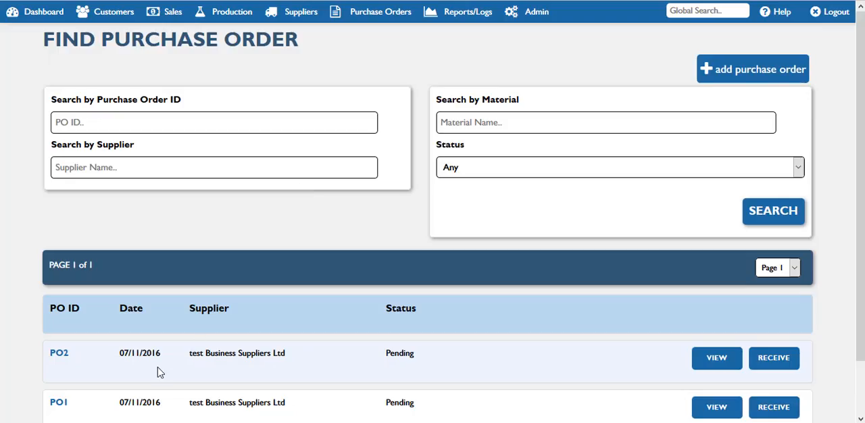
{"action": "left_click", "coordinate": [54, 354]}
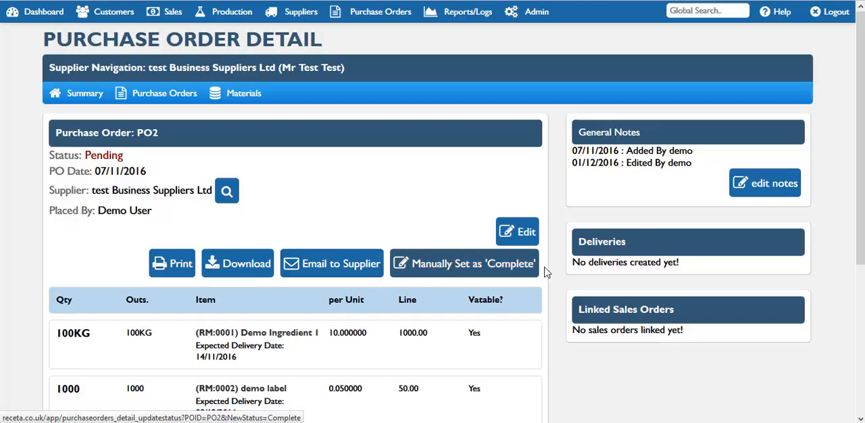
{"action": "scroll", "coordinate": [628, 175], "scroll_direction": "down", "scroll_amount": 1}
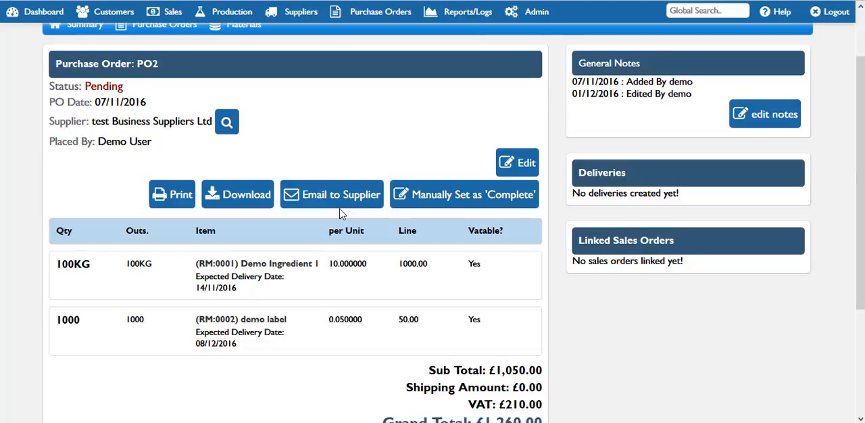
Open the form for emailing this purchase order to the supplier and review its predefined texts, email text, notes option and linked file uploads
{"action": "left_click", "coordinate": [340, 204]}
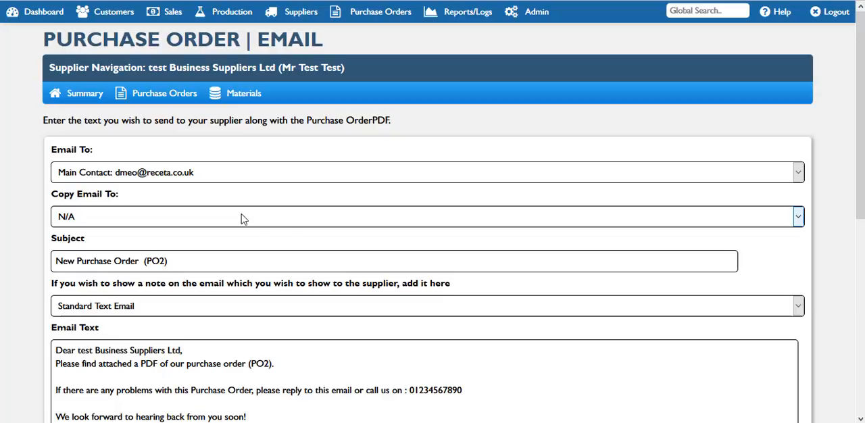
{"action": "scroll", "coordinate": [716, 284], "scroll_direction": "down", "scroll_amount": 3}
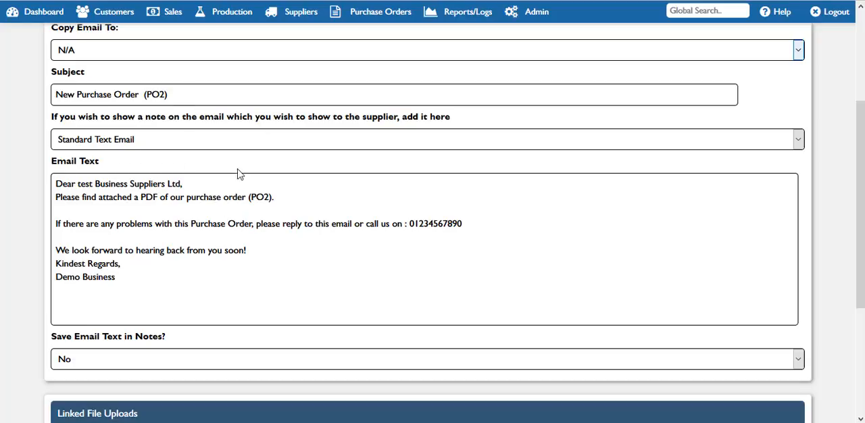
{"action": "left_click", "coordinate": [245, 143]}
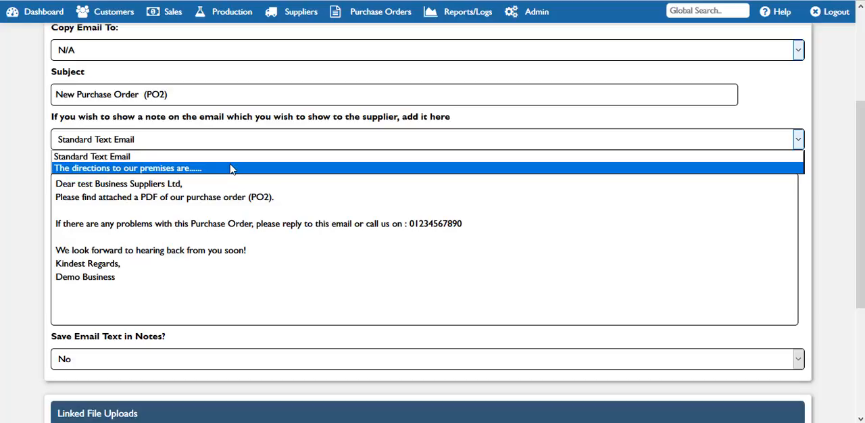
{"action": "left_click", "coordinate": [207, 284]}
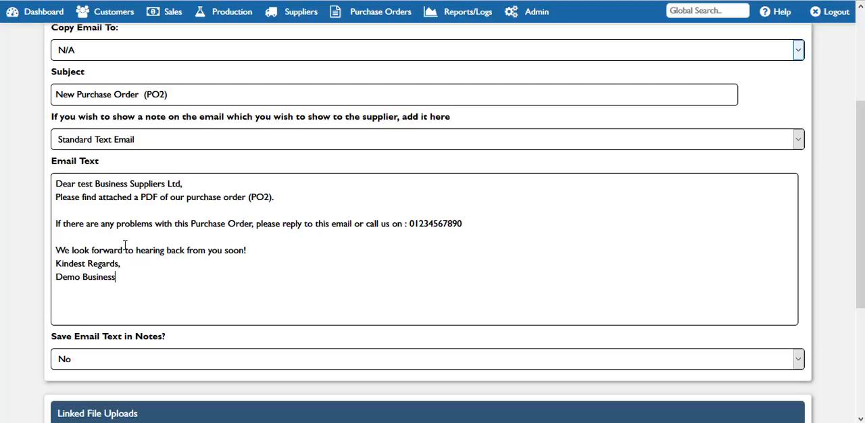
{"action": "left_click", "coordinate": [99, 365]}
{"action": "left_click", "coordinate": [175, 284]}
{"action": "left_click_drag", "start_coordinate": [861, 232], "coordinate": [861, 334]}
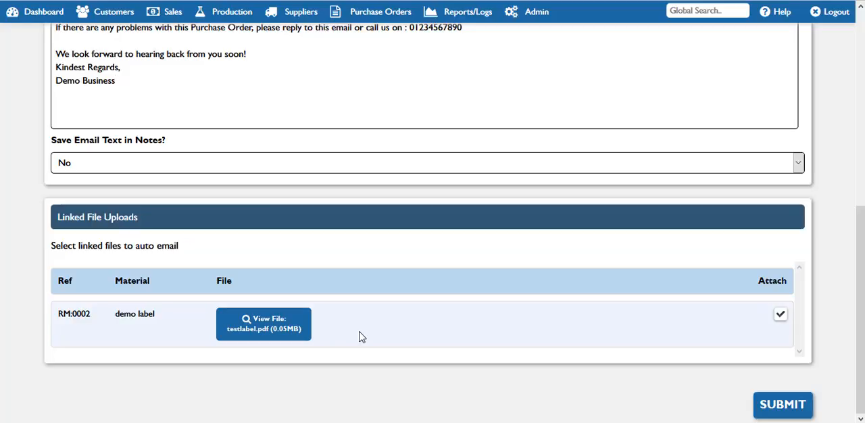
Return to the purchase order list and open the receiving form for the first order listed
{"action": "left_click", "coordinate": [378, 12]}
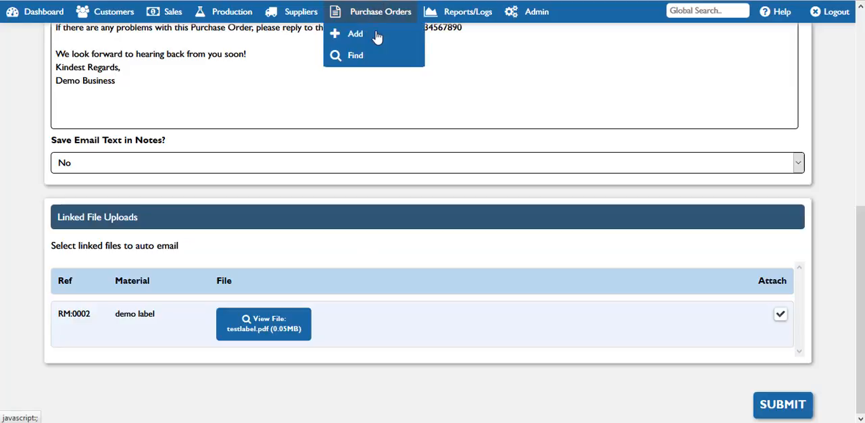
{"action": "left_click", "coordinate": [372, 59]}
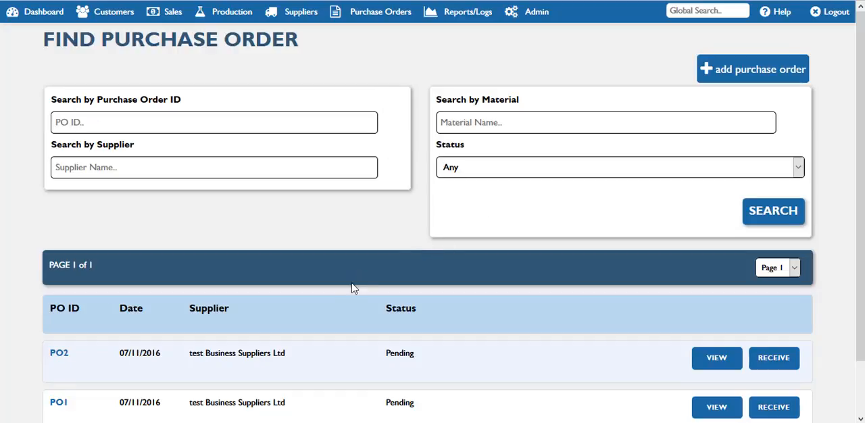
{"action": "scroll", "coordinate": [492, 324], "scroll_direction": "down", "scroll_amount": 2}
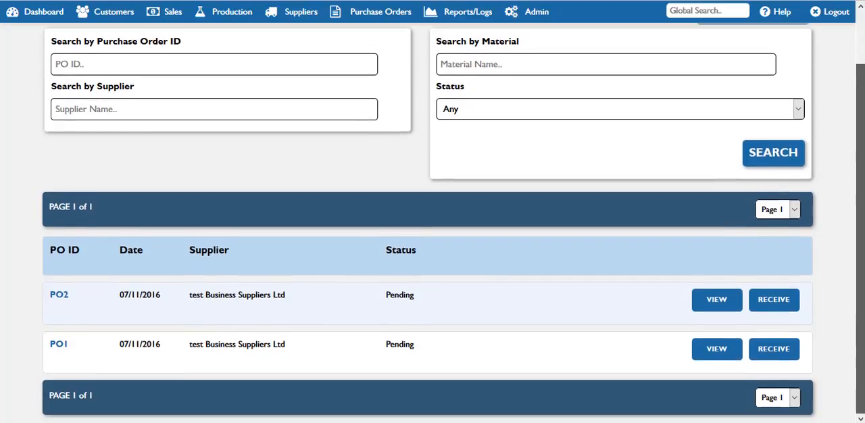
{"action": "mouse_move", "coordinate": [382, 17]}
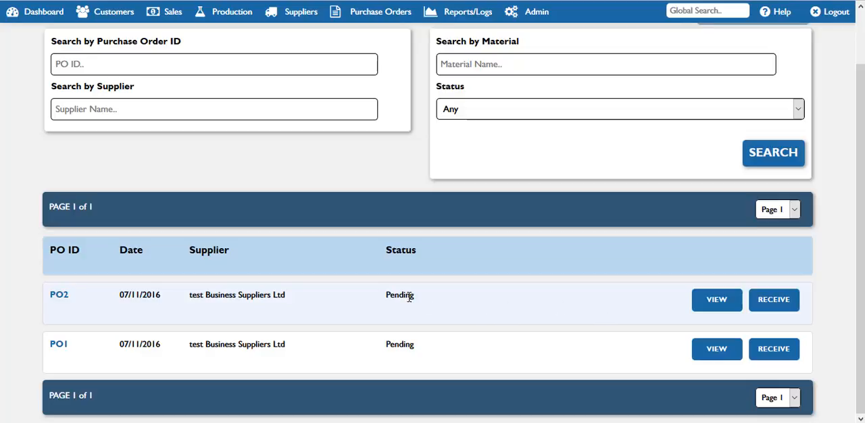
{"action": "left_click", "coordinate": [784, 306]}
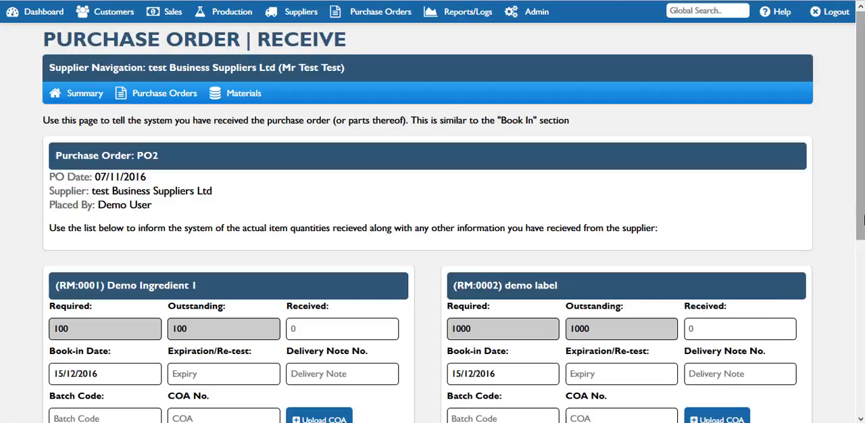
Examine the receiving form's quantity, book-in, number of labels and label weight fields for Demo Ingredient 1
{"action": "scroll", "coordinate": [786, 309], "scroll_direction": "down", "scroll_amount": 2}
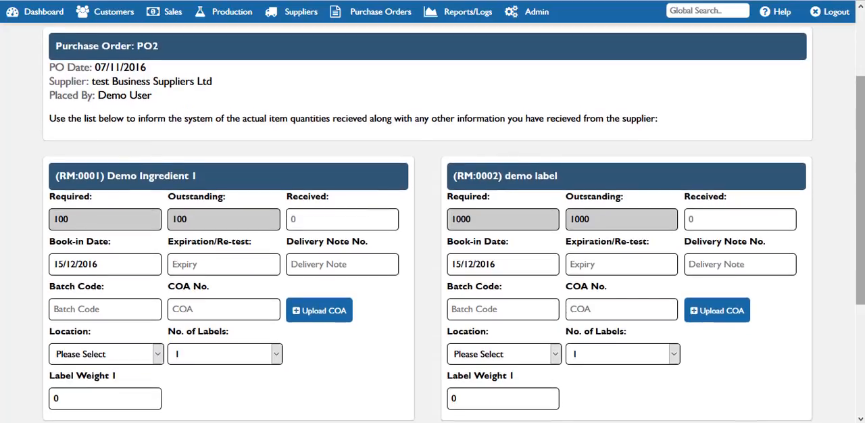
{"action": "scroll", "coordinate": [772, 232], "scroll_direction": "up", "scroll_amount": 1}
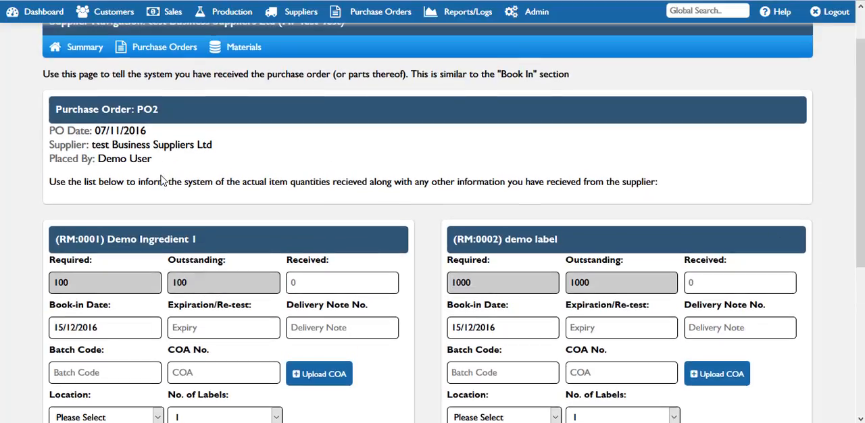
{"action": "left_click_drag", "start_coordinate": [863, 205], "coordinate": [863, 288]}
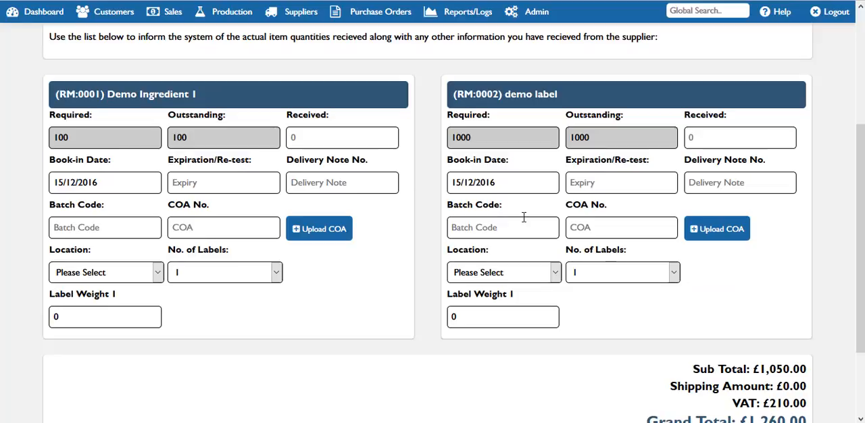
{"action": "left_click_drag", "start_coordinate": [61, 94], "coordinate": [155, 100]}
{"action": "left_click_drag", "start_coordinate": [86, 138], "coordinate": [40, 140]}
{"action": "left_click_drag", "start_coordinate": [192, 138], "coordinate": [173, 137]}
{"action": "left_click", "coordinate": [307, 140]}
{"action": "left_click", "coordinate": [261, 279]}
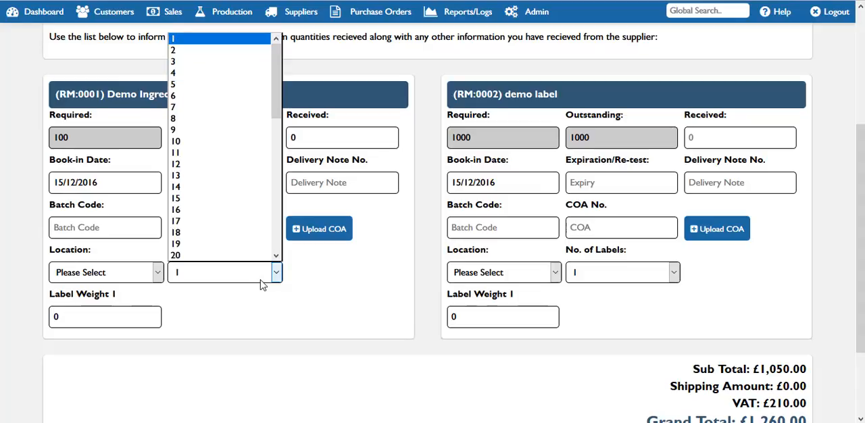
{"action": "left_click", "coordinate": [287, 288]}
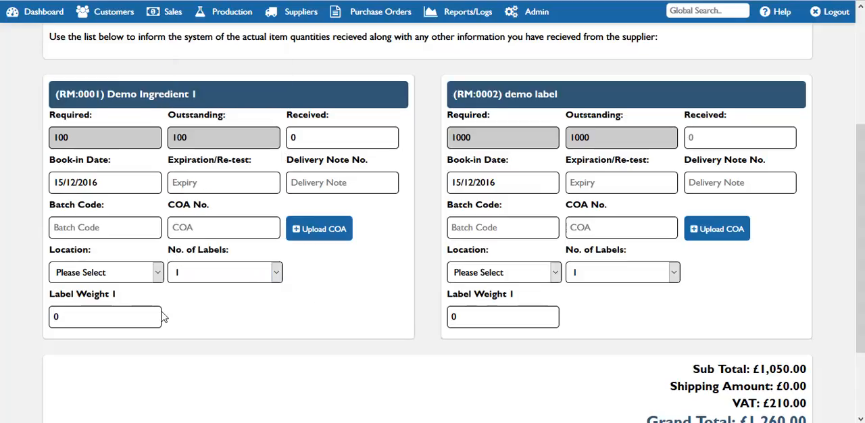
{"action": "left_click", "coordinate": [73, 320]}
{"action": "left_click", "coordinate": [112, 141]}
{"action": "left_click_drag", "start_coordinate": [85, 137], "coordinate": [53, 143]}
Set the received quantity of Demo Ingredient 1 to 30 and its number of labels to 2
{"action": "left_click_drag", "start_coordinate": [304, 137], "coordinate": [278, 139]}
{"action": "type", "text": "30"}
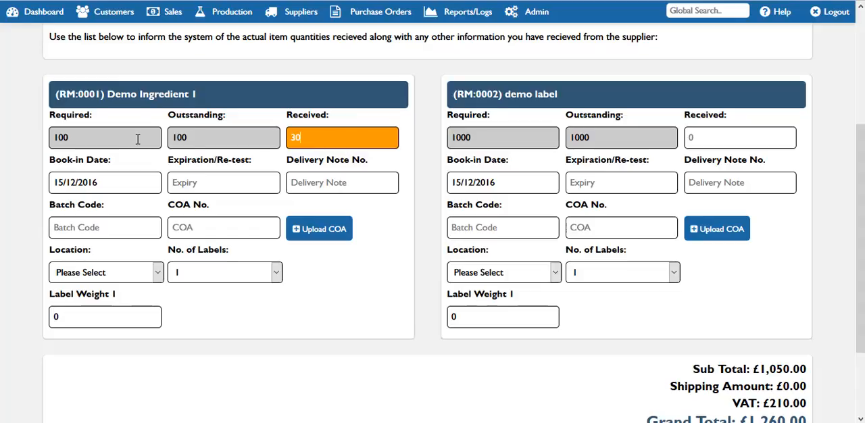
{"action": "left_click", "coordinate": [244, 272]}
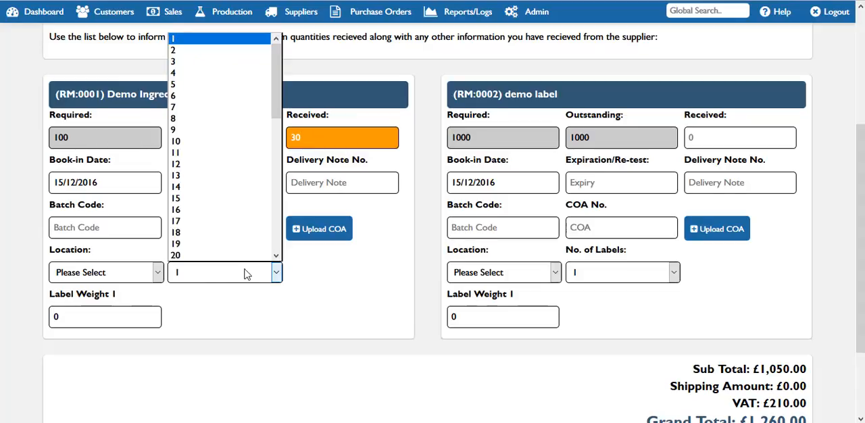
{"action": "left_click", "coordinate": [175, 49]}
Set the two label weights of Demo Ingredient 1 to 25 and 5, and book in the received stock
{"action": "left_click_drag", "start_coordinate": [58, 316], "coordinate": [46, 316]}
{"action": "type", "text": "25"}
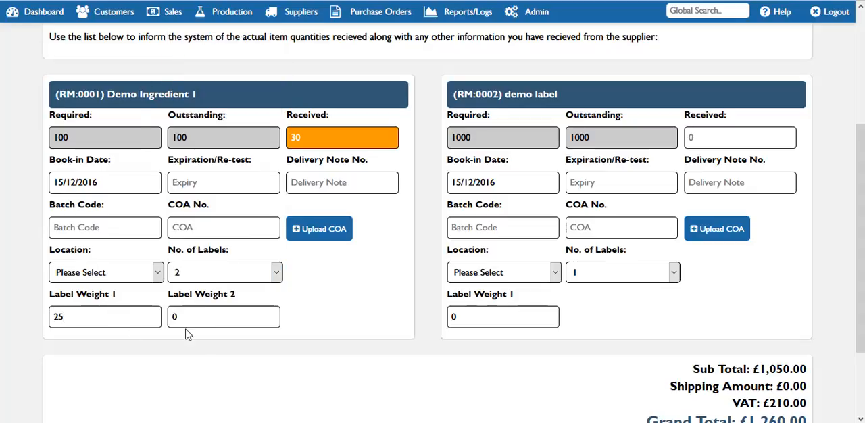
{"action": "left_click_drag", "start_coordinate": [190, 316], "coordinate": [161, 316]}
{"action": "type", "text": "5"}
{"action": "scroll", "coordinate": [860, 243], "scroll_direction": "down", "scroll_amount": 1}
{"action": "left_click_drag", "start_coordinate": [860, 285], "coordinate": [860, 304]}
{"action": "left_click", "coordinate": [740, 369]}
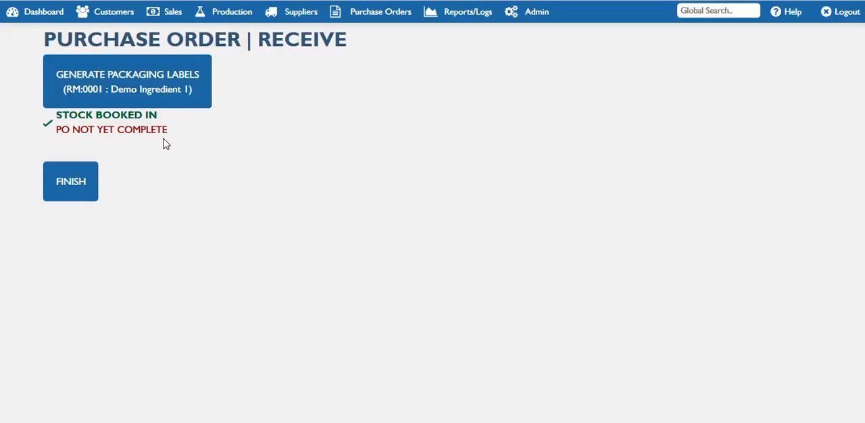
Generate the packaging labels for Demo Ingredient 1, check the weight on each label and close the label document
{"action": "left_click", "coordinate": [168, 89]}
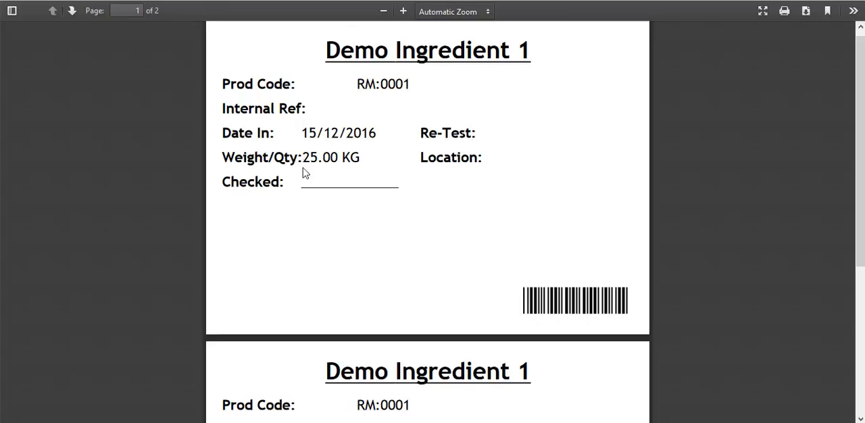
{"action": "left_click_drag", "start_coordinate": [350, 159], "coordinate": [268, 157]}
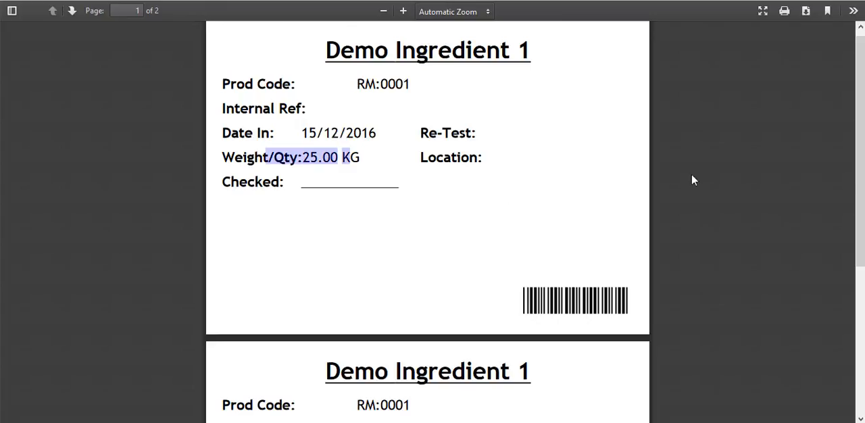
{"action": "scroll", "coordinate": [809, 285], "scroll_direction": "down", "scroll_amount": 3}
{"action": "left_click_drag", "start_coordinate": [343, 311], "coordinate": [288, 309]}
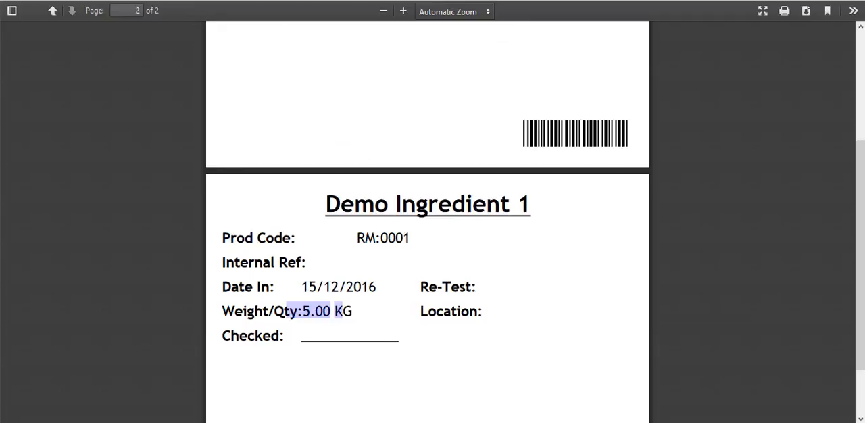
{"action": "key", "text": "ctrl+w"}
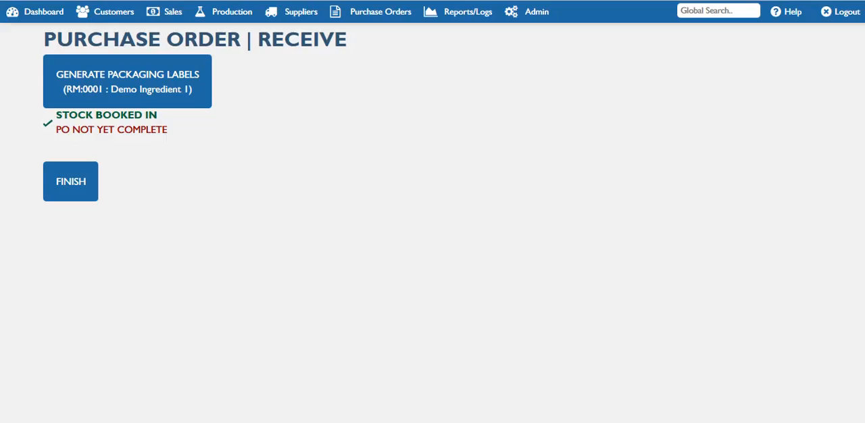
Reopen the receiving form of purchase order PO2 and check the outstanding quantity of Demo Ingredient 1
{"action": "left_click", "coordinate": [365, 19]}
{"action": "left_click", "coordinate": [369, 59]}
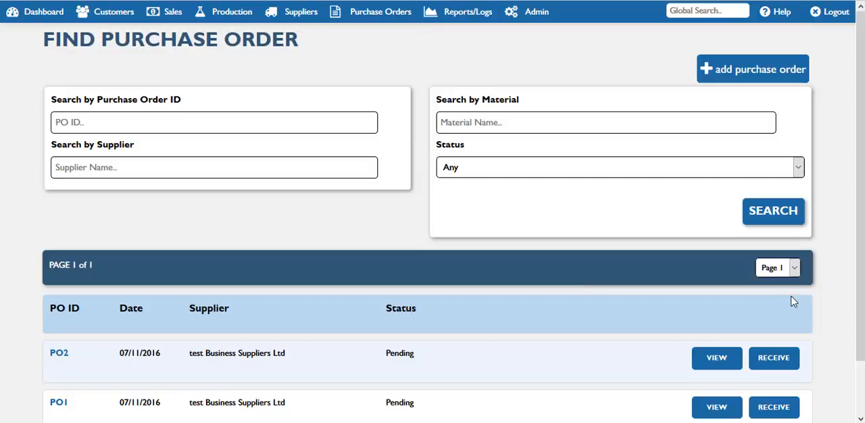
{"action": "scroll", "coordinate": [829, 309], "scroll_direction": "down", "scroll_amount": 1}
{"action": "left_click", "coordinate": [788, 304]}
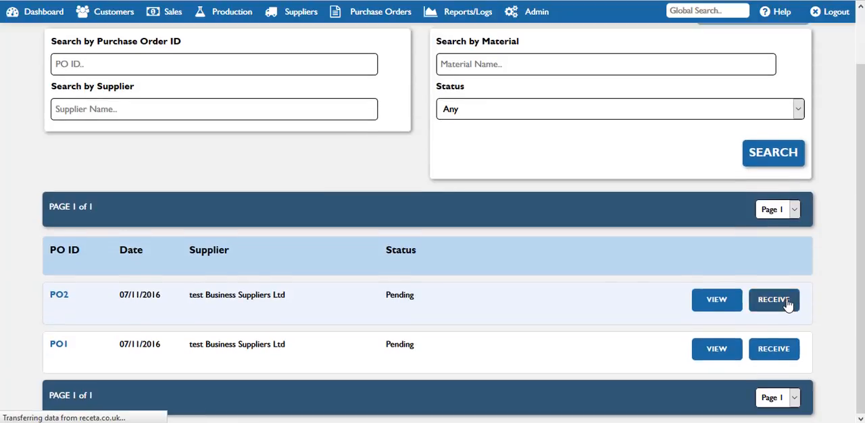
{"action": "scroll", "coordinate": [527, 243], "scroll_direction": "down", "scroll_amount": 3}
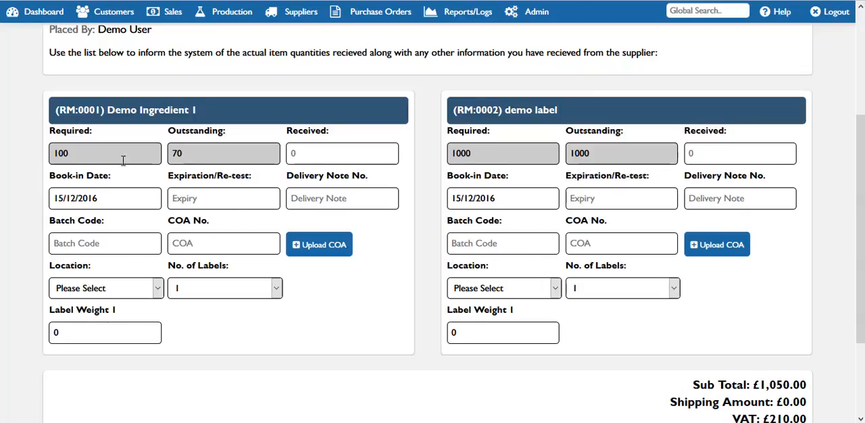
{"action": "double_click", "coordinate": [177, 154]}
{"action": "left_click_drag", "start_coordinate": [862, 274], "coordinate": [862, 209]}
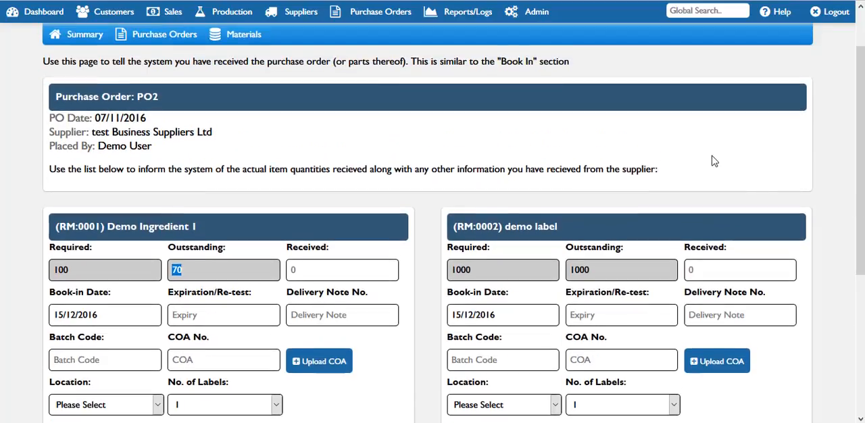
Return to the purchase order list and open the details of PO2
{"action": "left_click", "coordinate": [378, 12]}
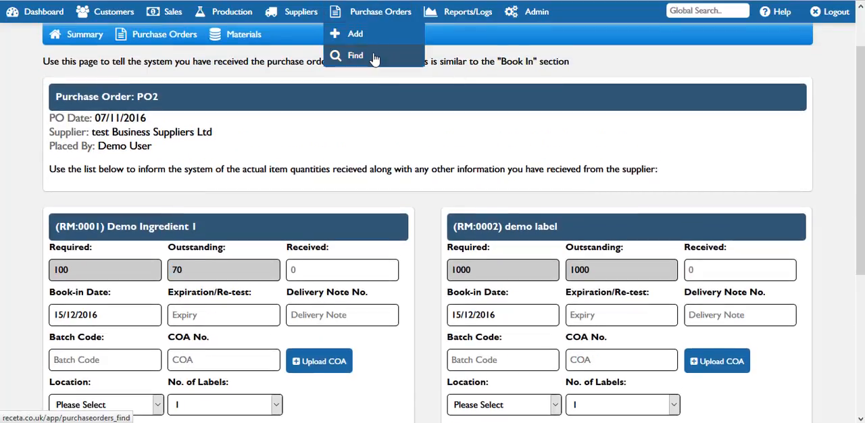
{"action": "left_click", "coordinate": [375, 57]}
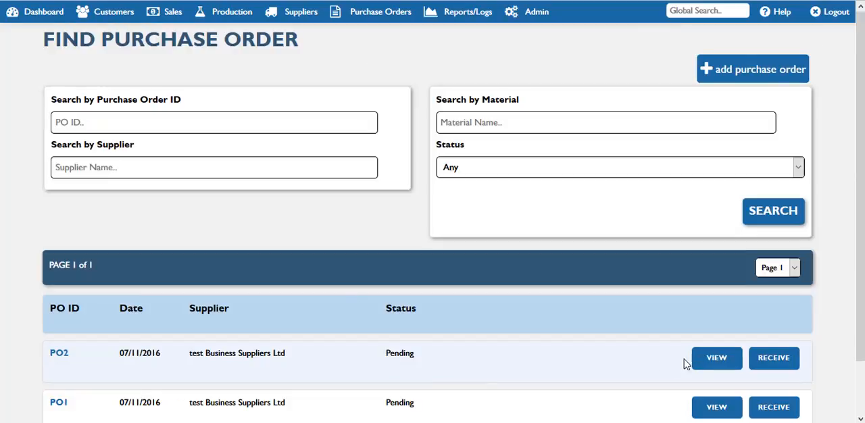
{"action": "left_click", "coordinate": [709, 365]}
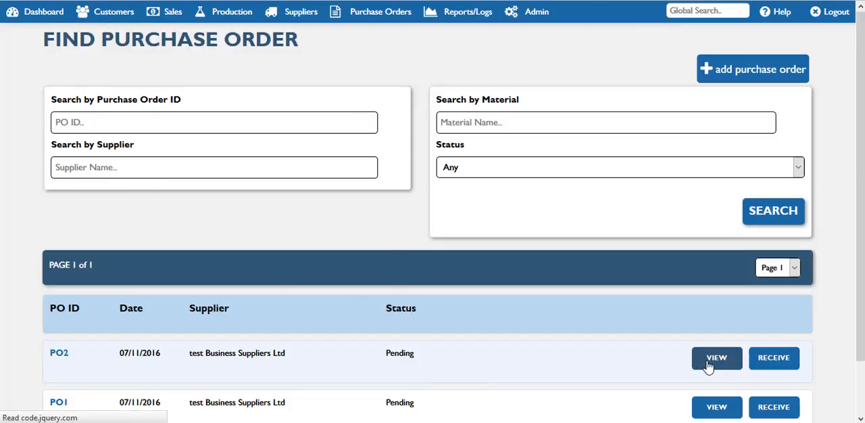